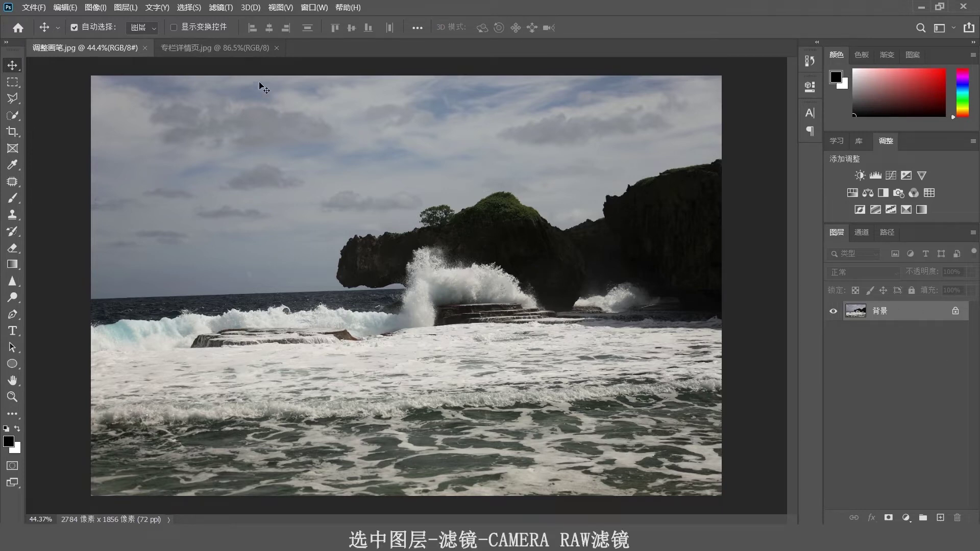
# - Open the wave photo in the Camera Raw Filter and enlarge the Camera Raw window
pyautogui.click(220, 8)
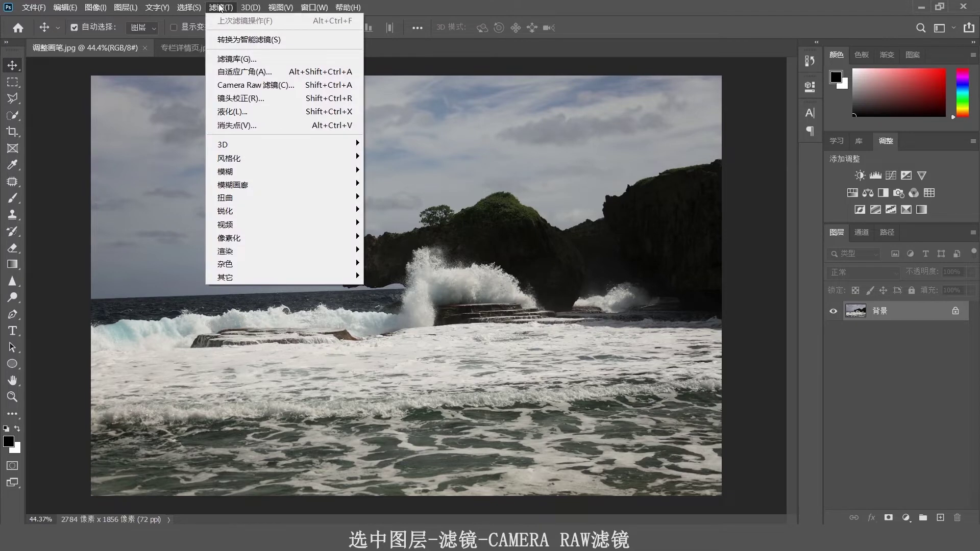
pyautogui.click(273, 85)
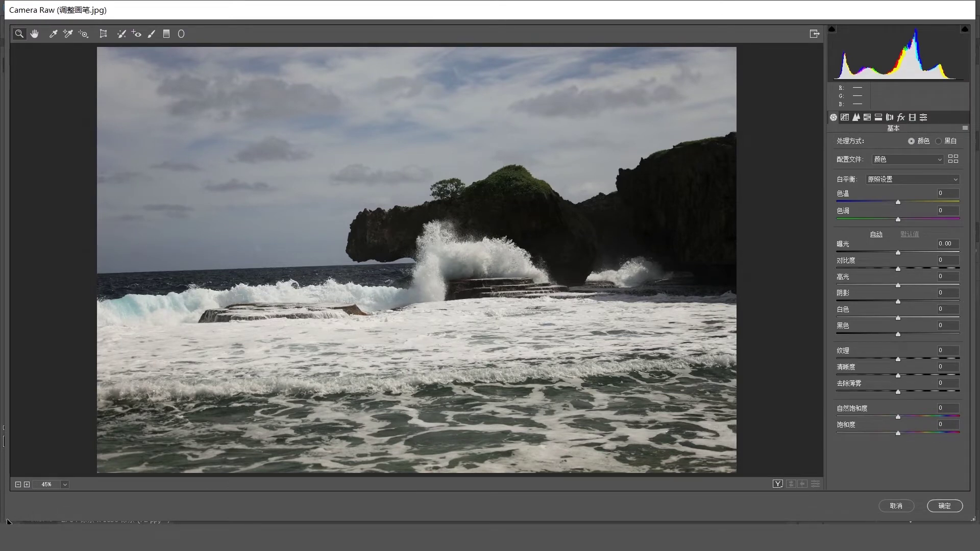
pyautogui.moveTo(8, 522); pyautogui.dragTo(3, 525)
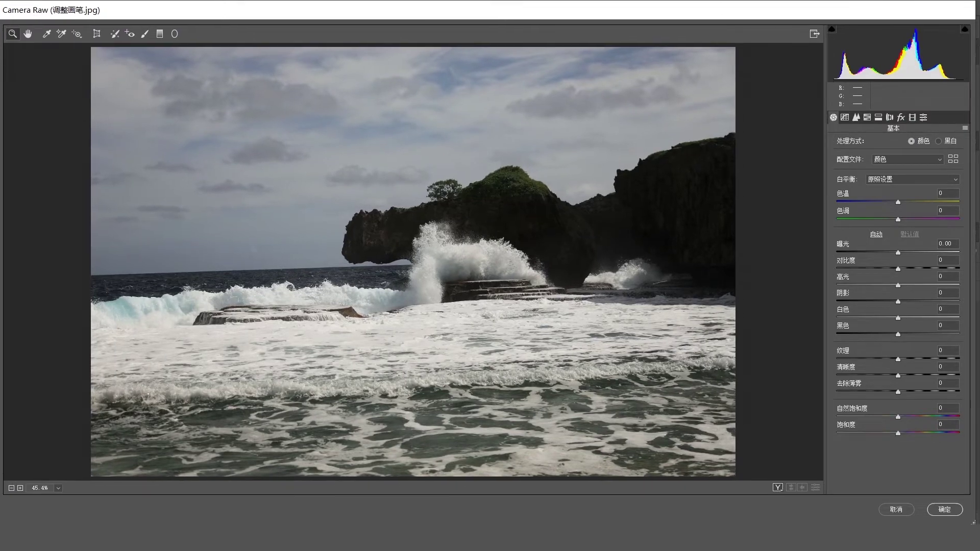
pyautogui.moveTo(974, 520); pyautogui.dragTo(978, 524)
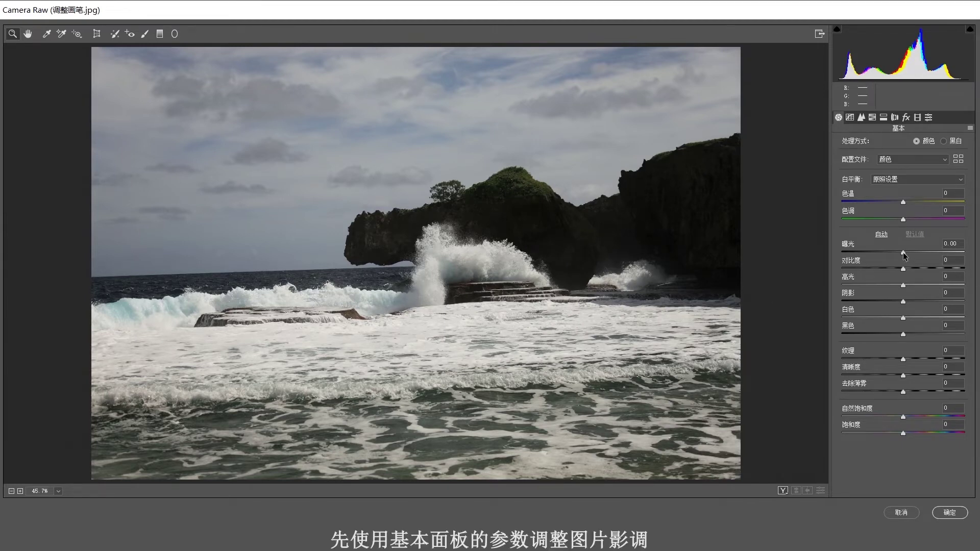
# - Set Basic Exposure +0.15, Shadows +68, Blacks -13 and raise Highlights slightly
pyautogui.moveTo(903, 252); pyautogui.dragTo(905, 252)
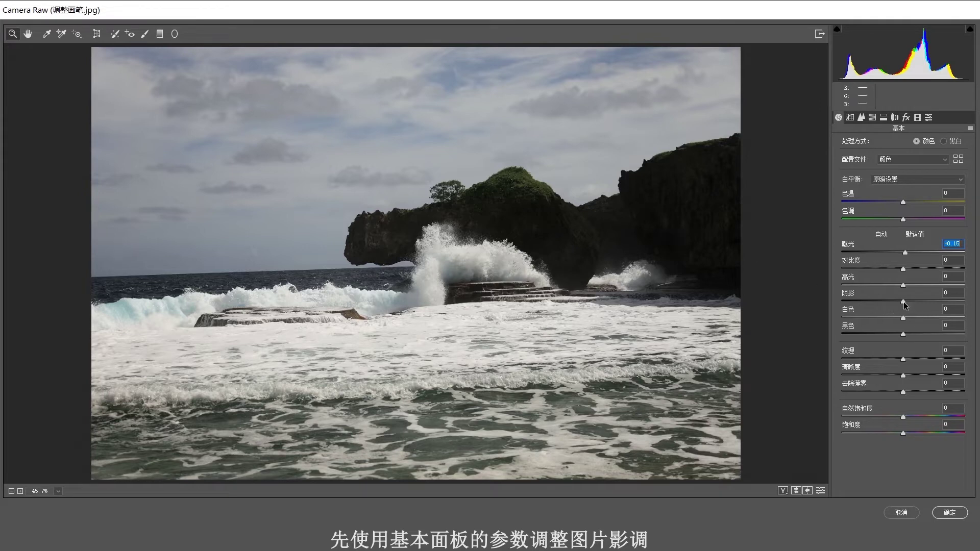
pyautogui.moveTo(903, 301); pyautogui.dragTo(944, 301)
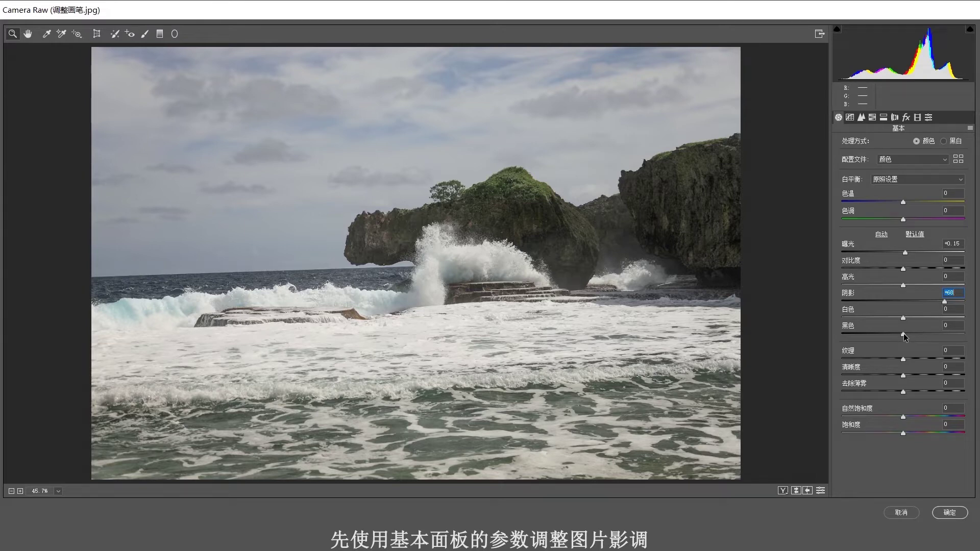
pyautogui.moveTo(903, 332); pyautogui.dragTo(895, 333)
pyautogui.moveTo(902, 285); pyautogui.dragTo(905, 285)
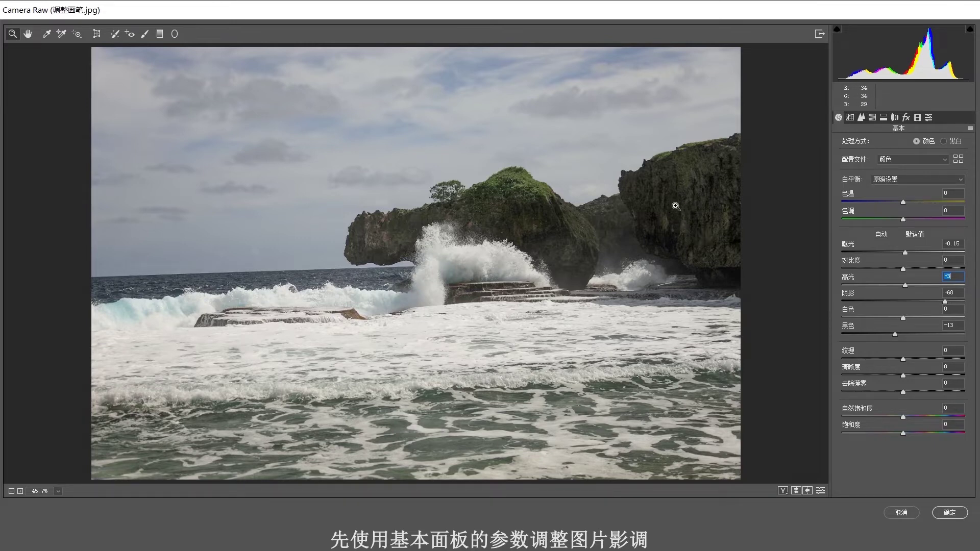
# - Raise Contrast to +8, Texture to +8 and Clarity to +4 in the Basic panel
pyautogui.click(904, 269)
pyautogui.moveTo(903, 270); pyautogui.dragTo(909, 271)
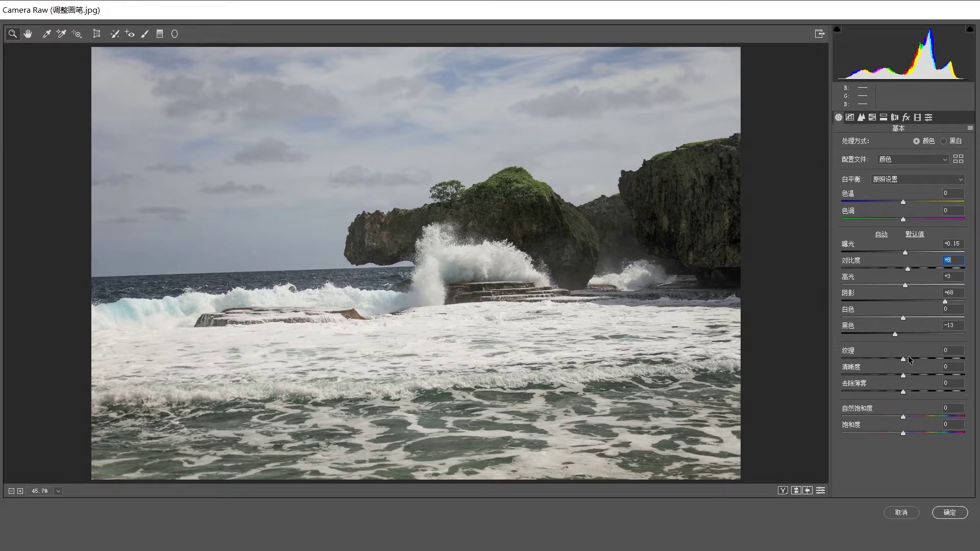
pyautogui.moveTo(903, 358); pyautogui.dragTo(908, 358)
pyautogui.moveTo(902, 375); pyautogui.dragTo(905, 392)
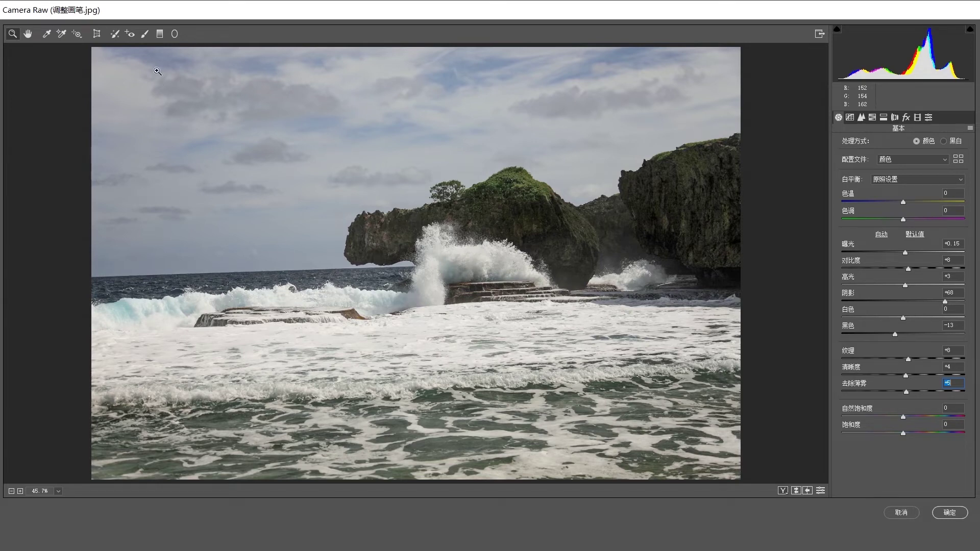
# - Paint an Adjustment Brush mask down the right cliff at brush size 8, with settings reset to zero
pyautogui.click(145, 34)
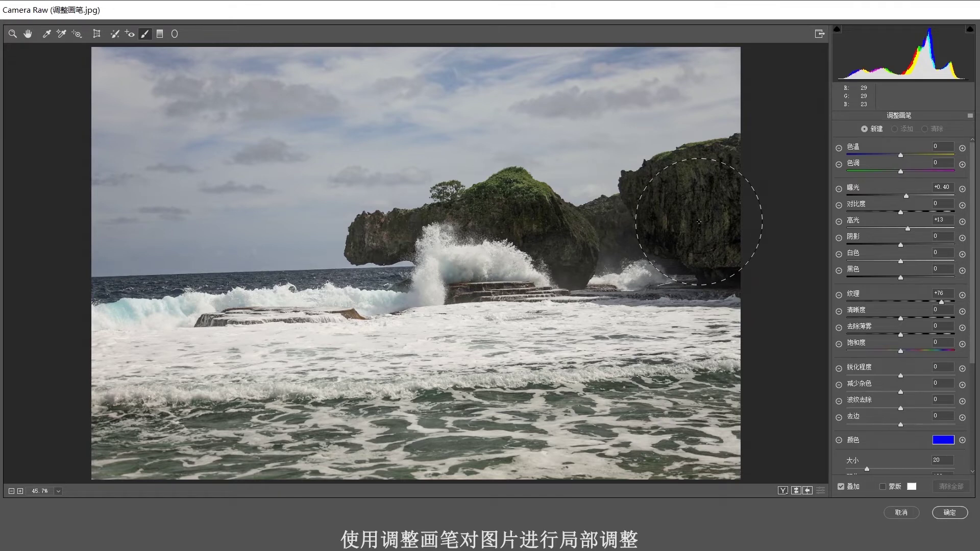
pyautogui.press('[')
pyautogui.press('[')
pyautogui.press('[')
pyautogui.moveTo(685, 177); pyautogui.dragTo(684, 255)
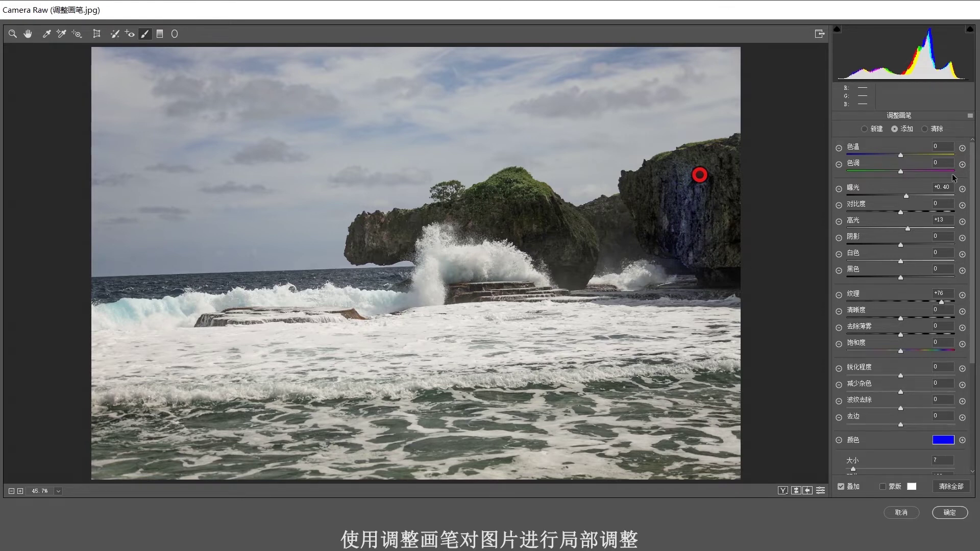
pyautogui.click(970, 116)
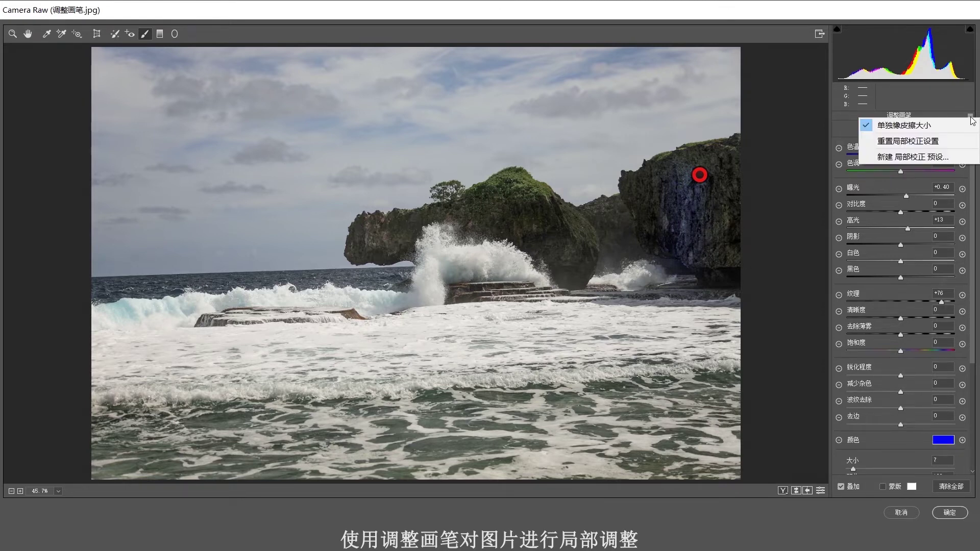
pyautogui.click(922, 141)
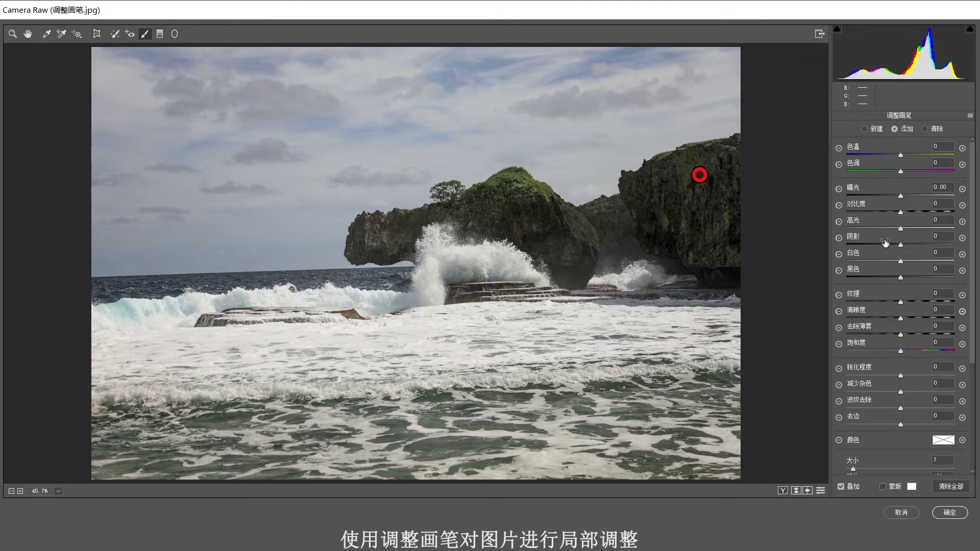
# - Set the brush to Exposure +1.05, Texture +41, Clarity +35, and extend it onto the left and central rocks
pyautogui.click(902, 196)
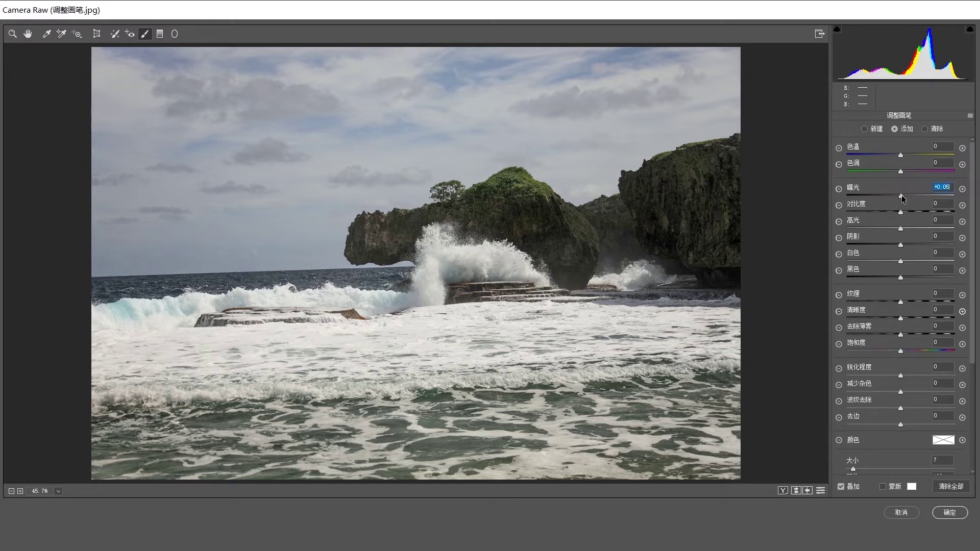
pyautogui.moveTo(912, 195); pyautogui.dragTo(925, 195)
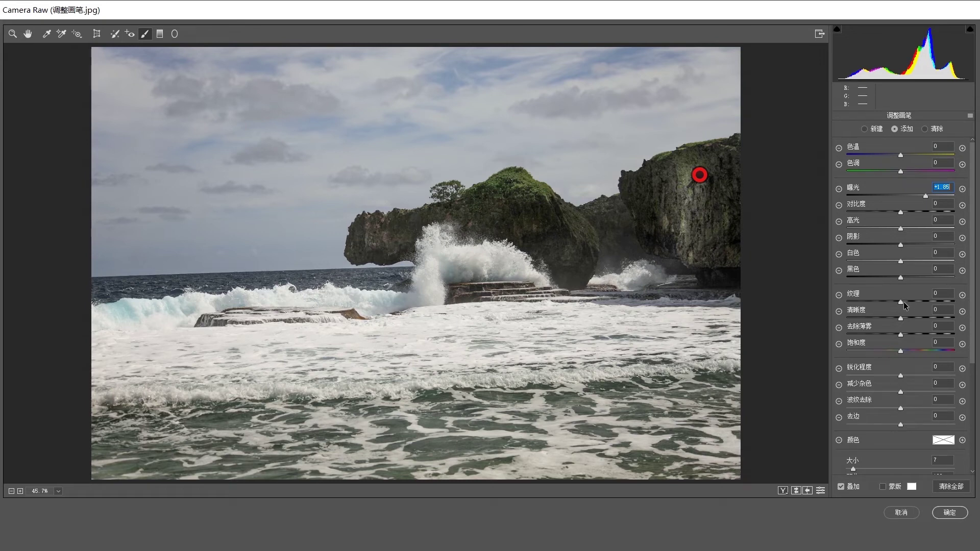
pyautogui.moveTo(902, 300)
pyautogui.mouseDown()
pyautogui.moveTo(922, 299)
pyautogui.moveTo(918, 319)
pyautogui.mouseUp()
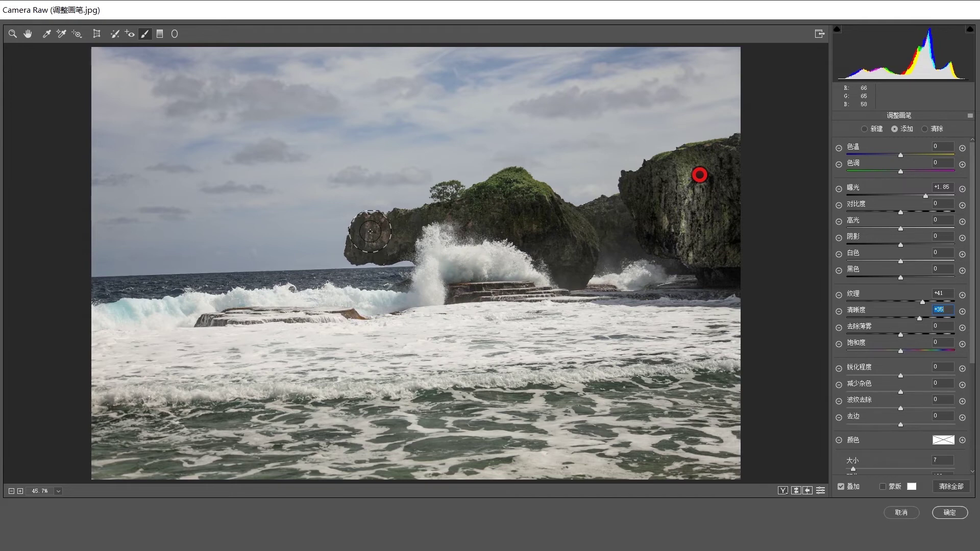
pyautogui.moveTo(367, 239); pyautogui.dragTo(364, 240)
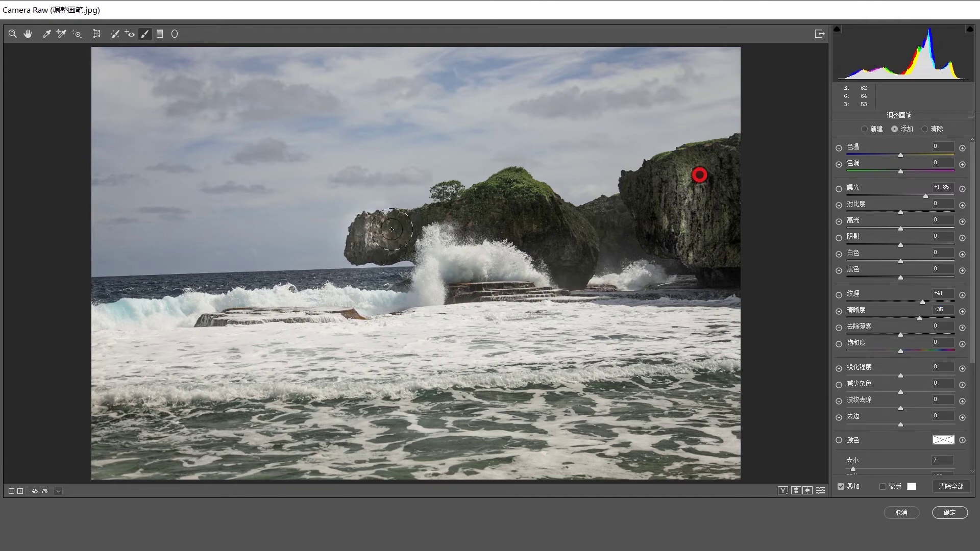
pyautogui.moveTo(495, 214); pyautogui.dragTo(582, 257)
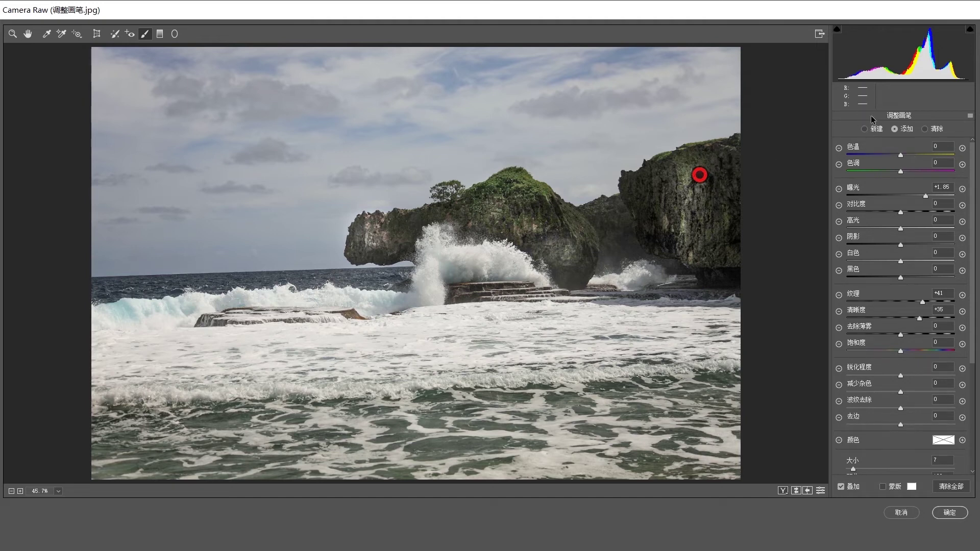
# - Add a new brush adjustment along the right cliff's left edge with Exposure lowered to +0.95
pyautogui.click(865, 129)
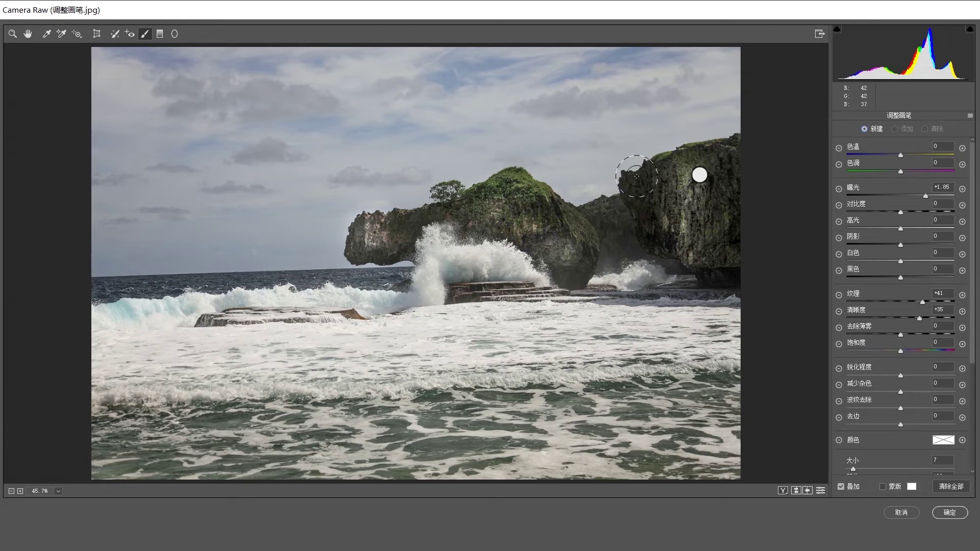
pyautogui.moveTo(647, 167); pyautogui.dragTo(631, 237)
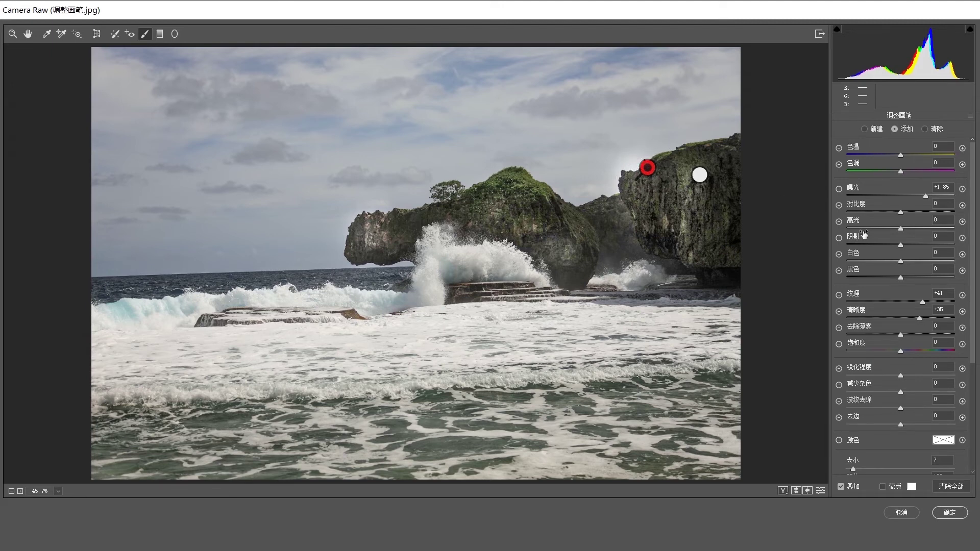
pyautogui.moveTo(925, 194); pyautogui.dragTo(914, 194)
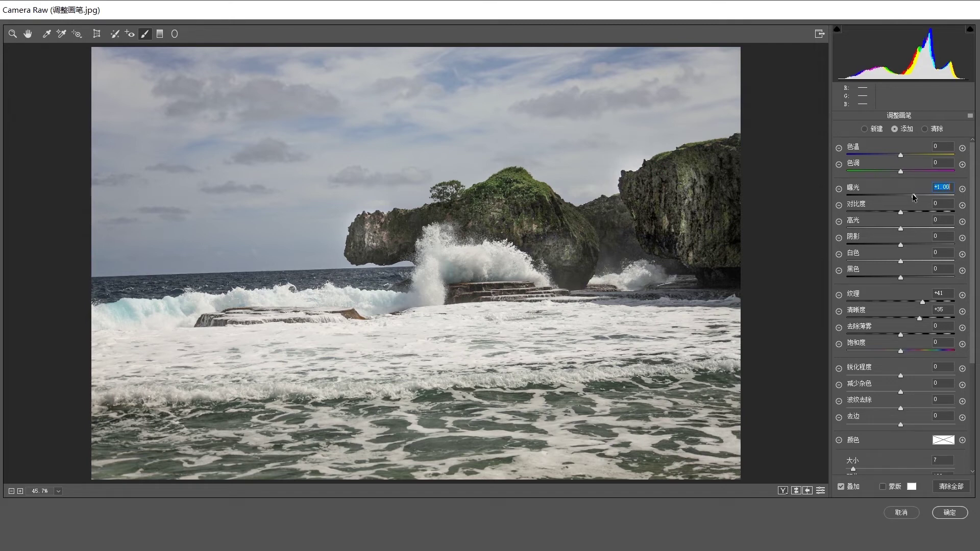
pyautogui.moveTo(912, 194); pyautogui.dragTo(911, 195)
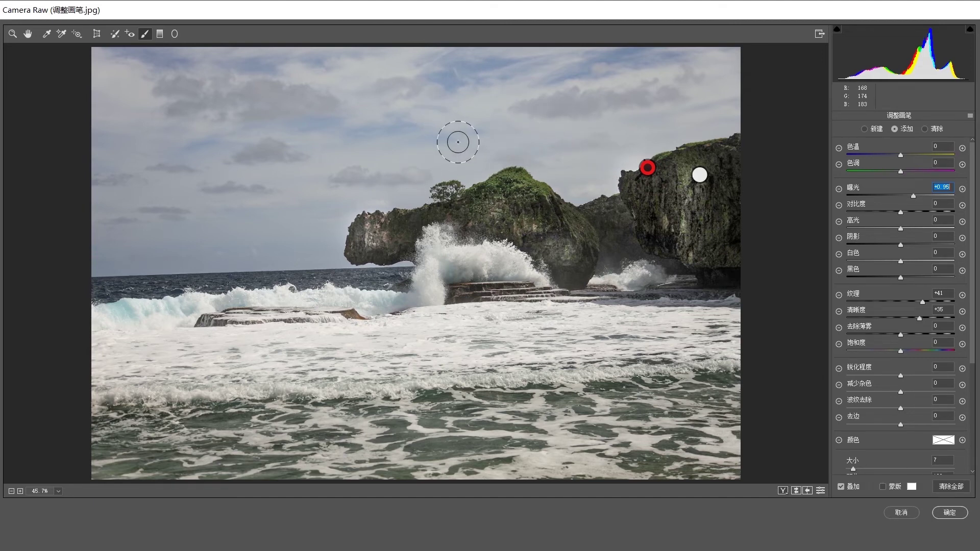
# - Draw a Graduated Filter from the top of the sky down to the horizon
pyautogui.click(159, 34)
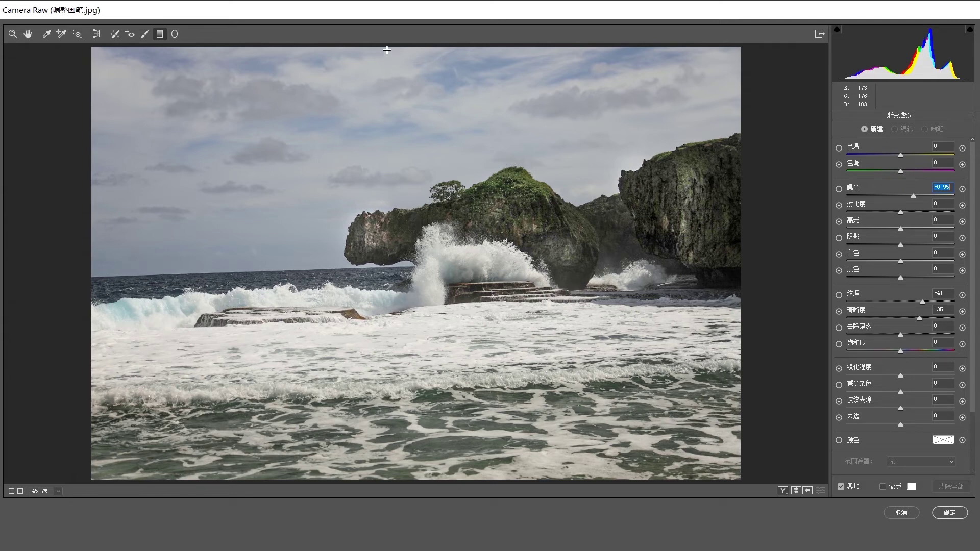
pyautogui.moveTo(387, 50); pyautogui.dragTo(390, 236)
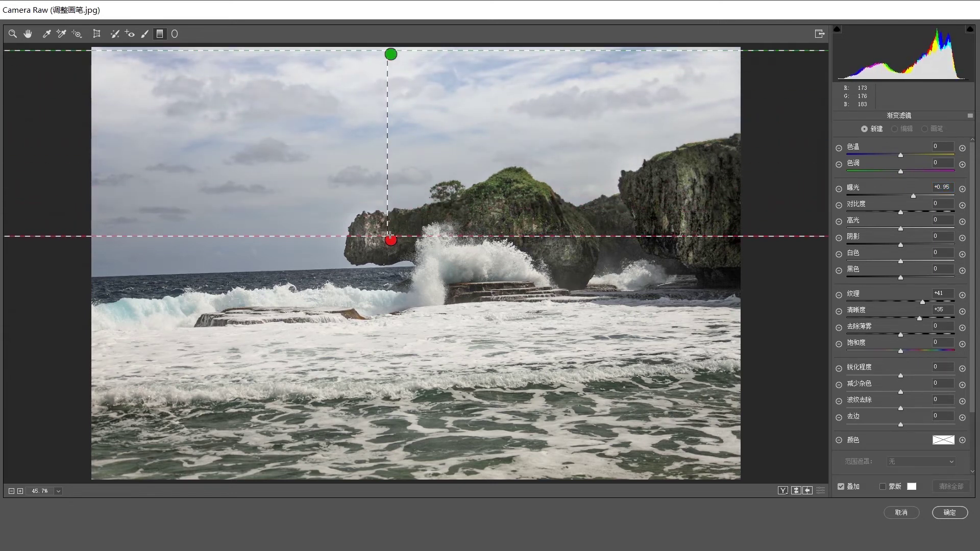
pyautogui.moveTo(390, 236); pyautogui.dragTo(387, 263)
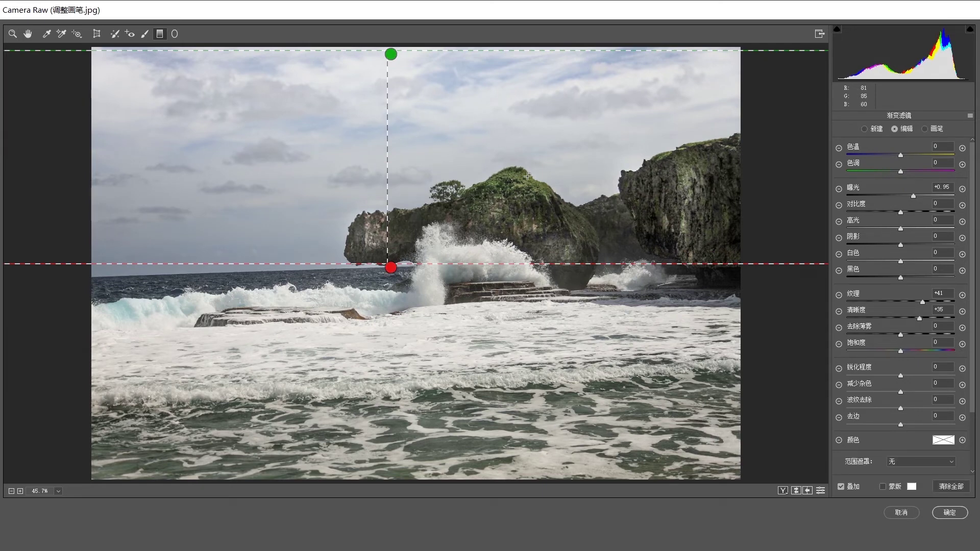
# - Tint the graduated filter blue (hue 240, saturation 100) and compare with the original photo
pyautogui.click(943, 440)
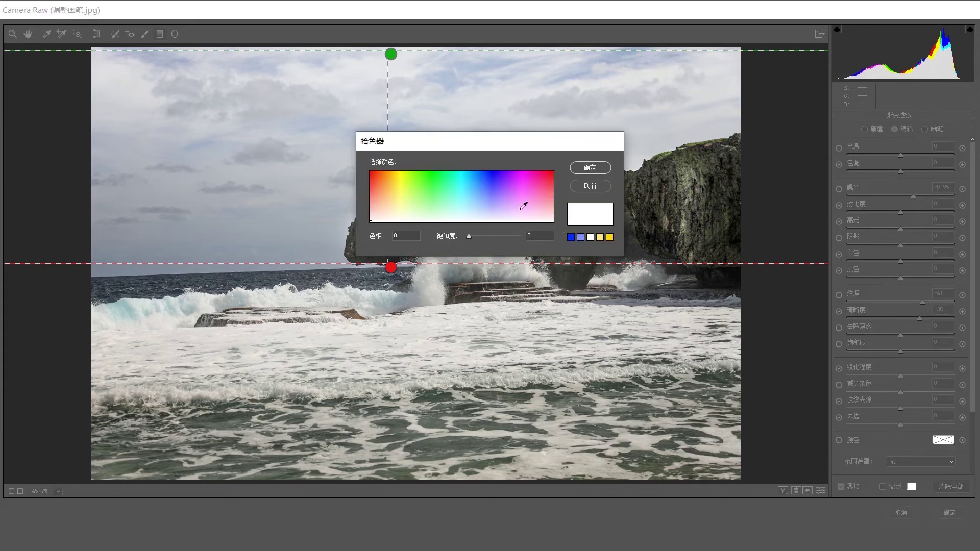
pyautogui.click(492, 176)
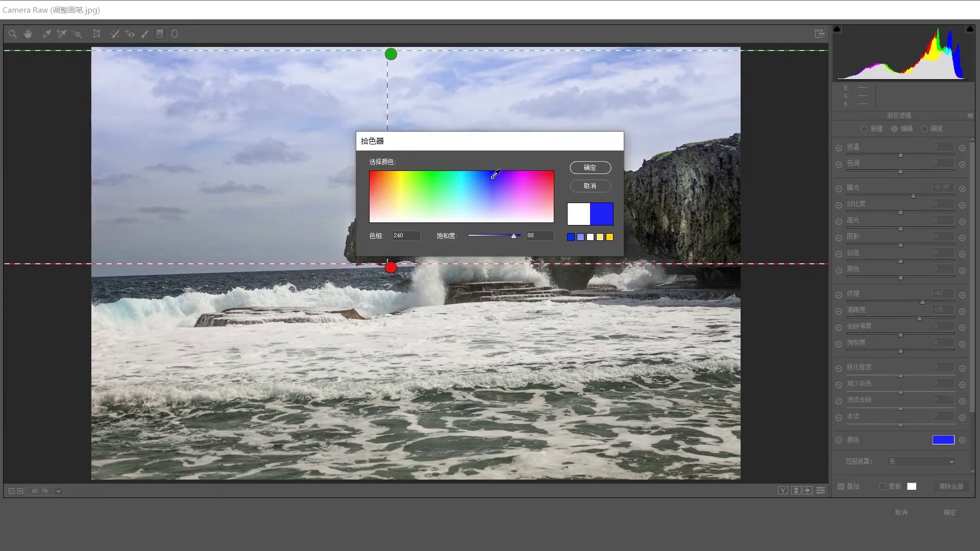
pyautogui.moveTo(493, 177); pyautogui.dragTo(492, 171)
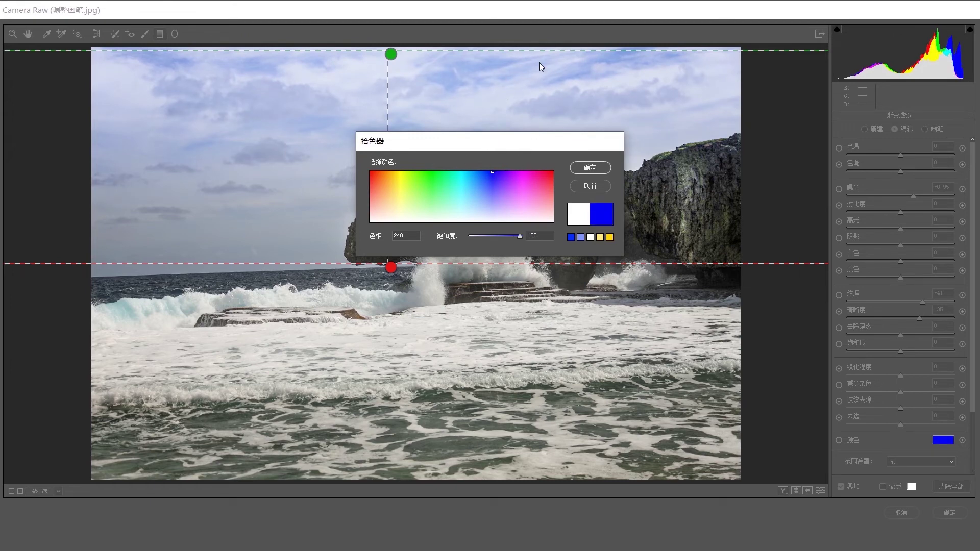
pyautogui.click(590, 168)
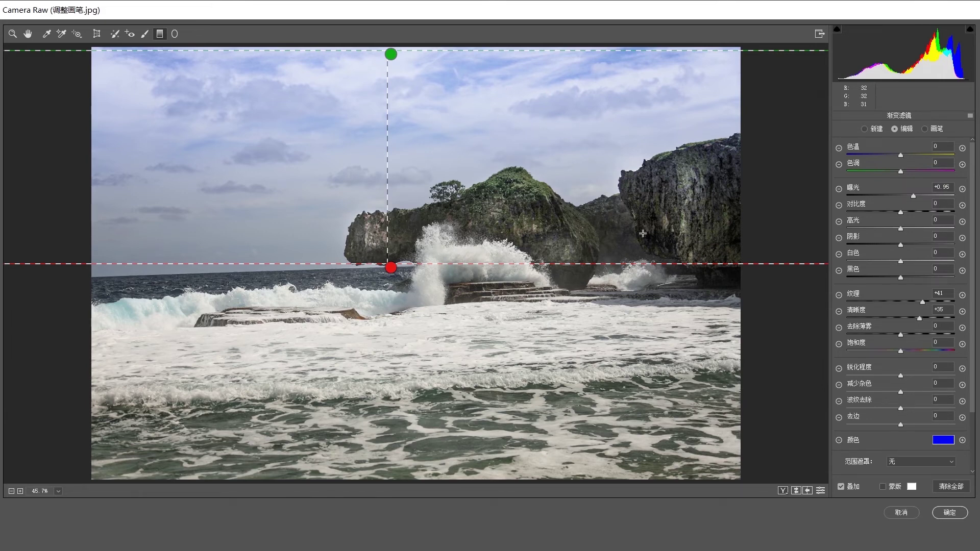
pyautogui.click(795, 491)
# - Raise the sky graduated filter's Dehaze to about +35 and apply the Camera Raw edits
pyautogui.click(795, 491)
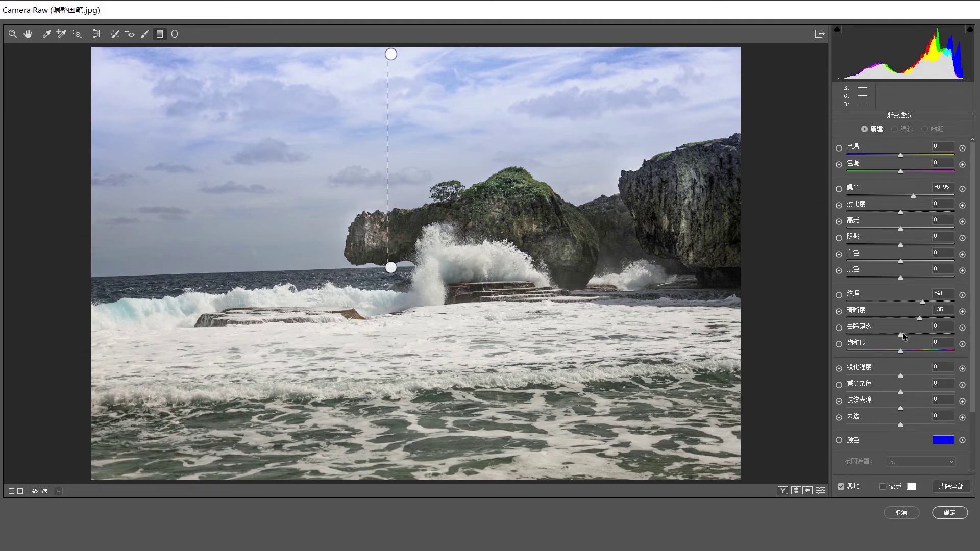
pyautogui.moveTo(901, 335); pyautogui.dragTo(921, 341)
pyautogui.moveTo(389, 56); pyautogui.dragTo(390, 54)
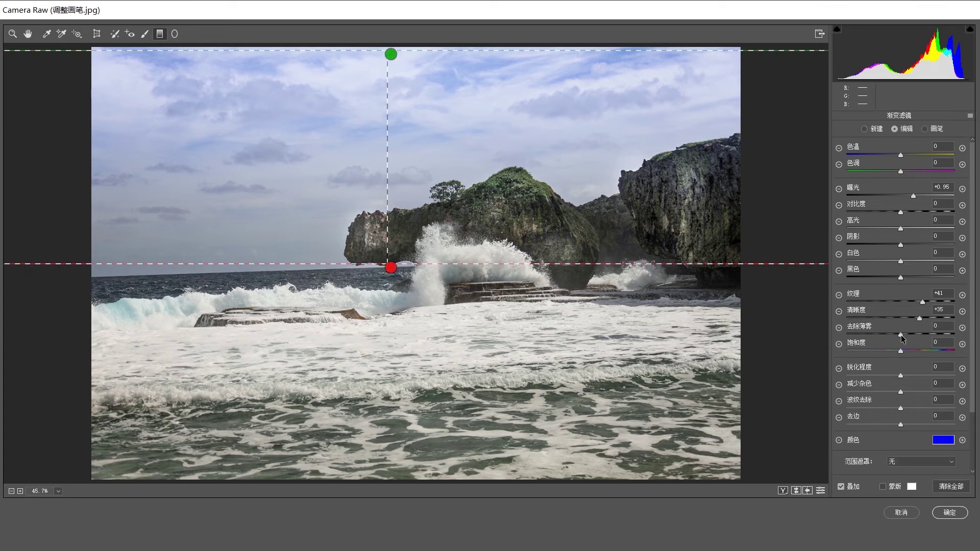
pyautogui.moveTo(900, 335); pyautogui.dragTo(918, 335)
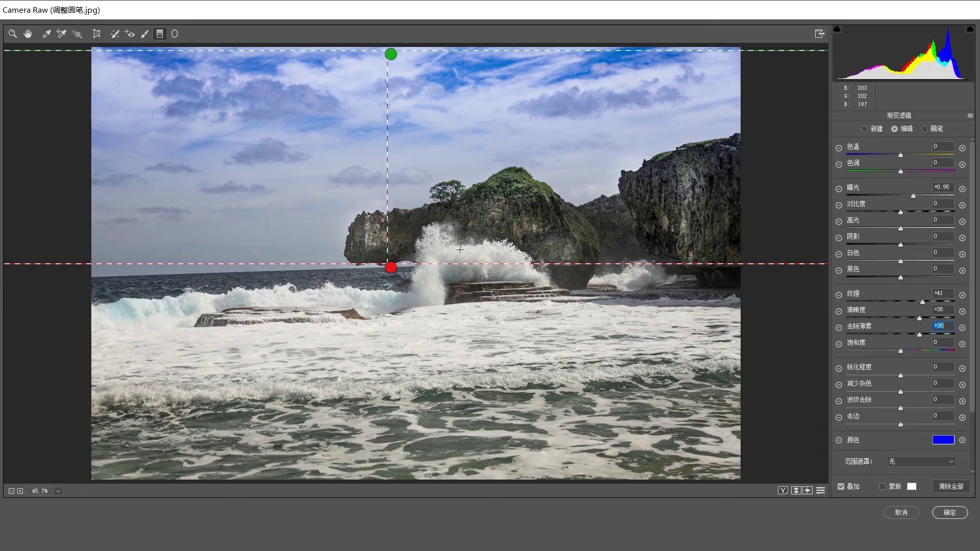
pyautogui.click(952, 515)
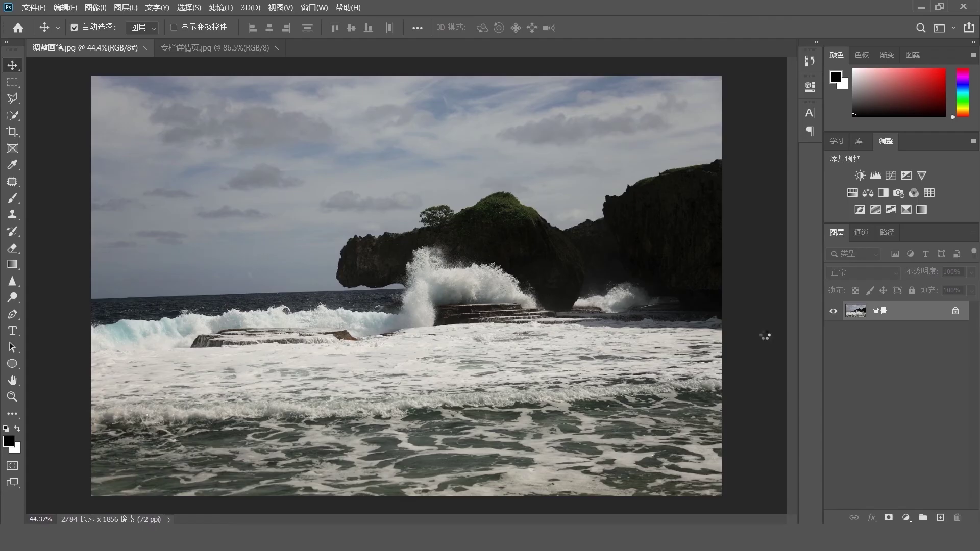